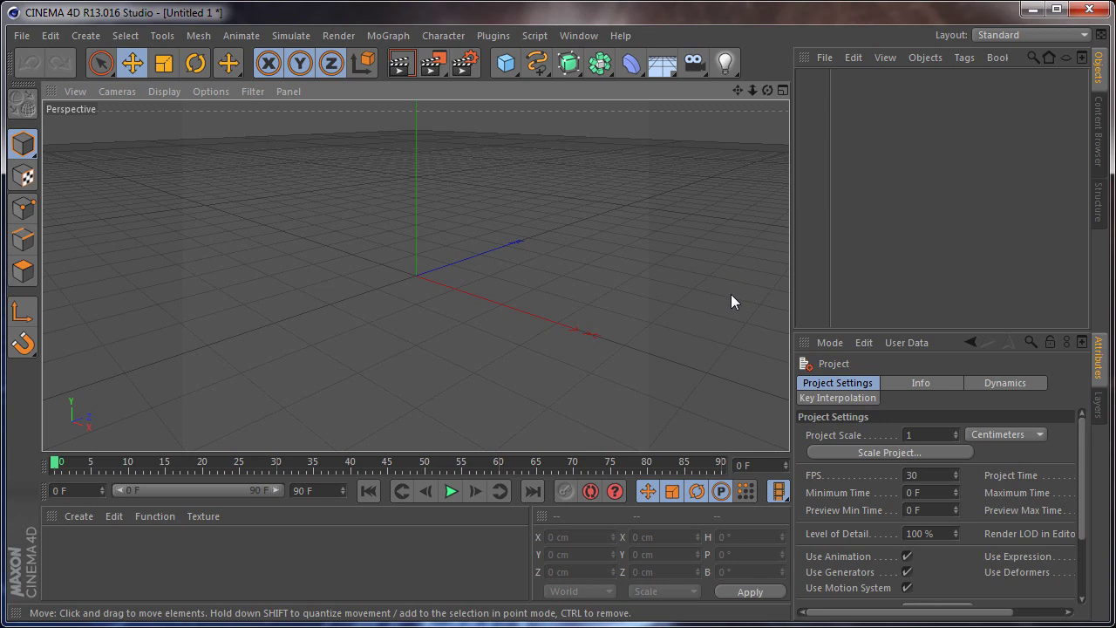
- Choose Animation from the Layout dropdown to add a Timeline below the viewport
click(1010, 33)
click(1049, 51)
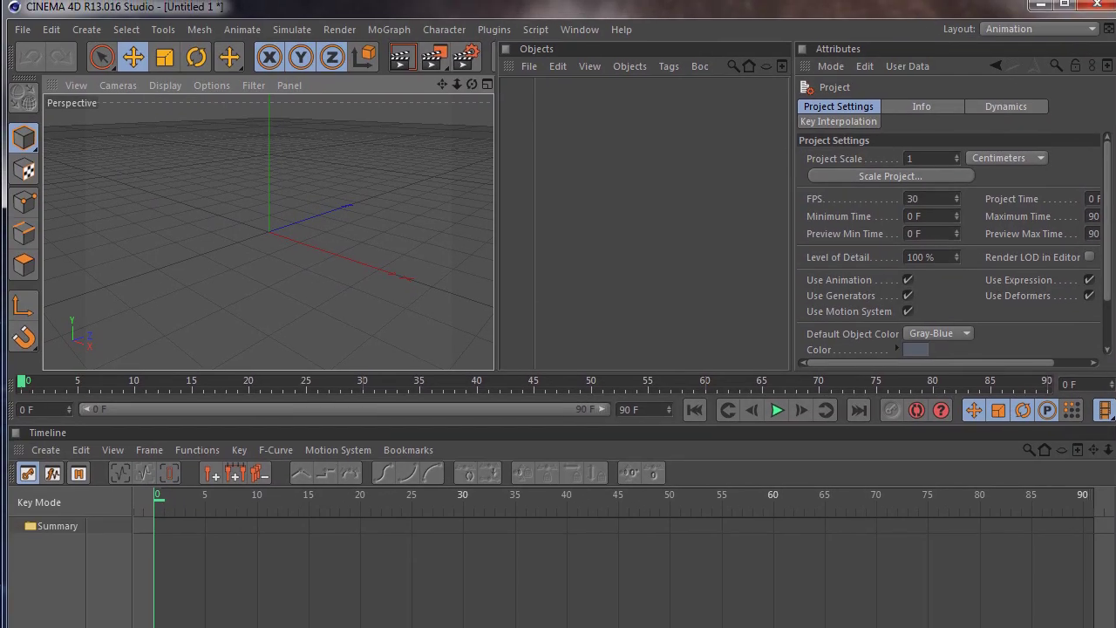
- Maximize the window and drag splitters to widen the viewport and heighten the upper panels
key(super+Up)
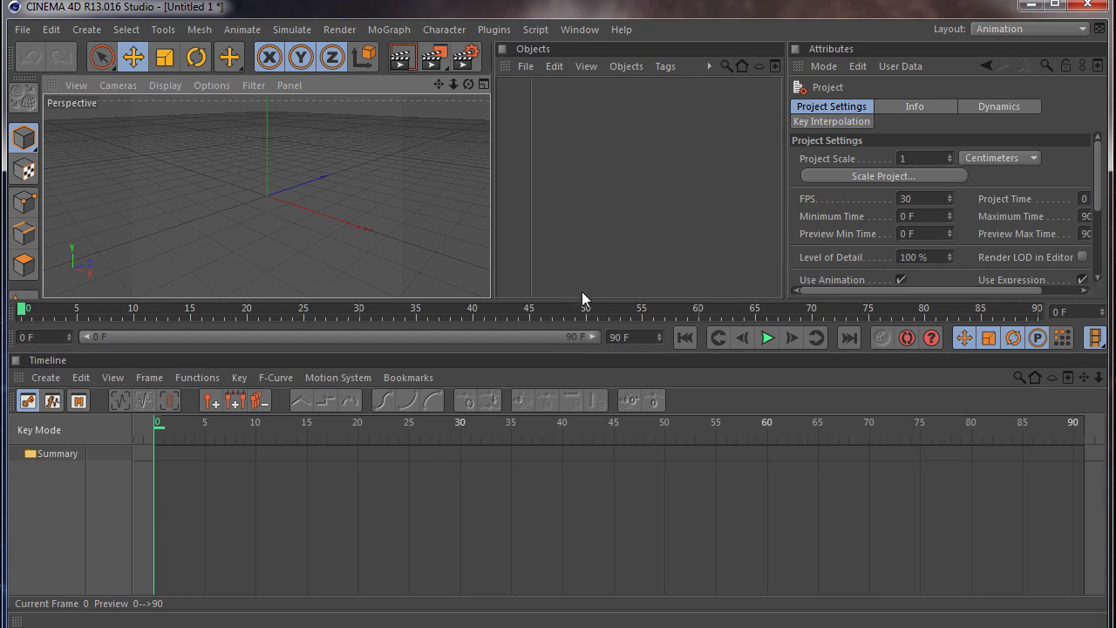
drag(522, 294, 526, 334)
drag(494, 238, 532, 239)
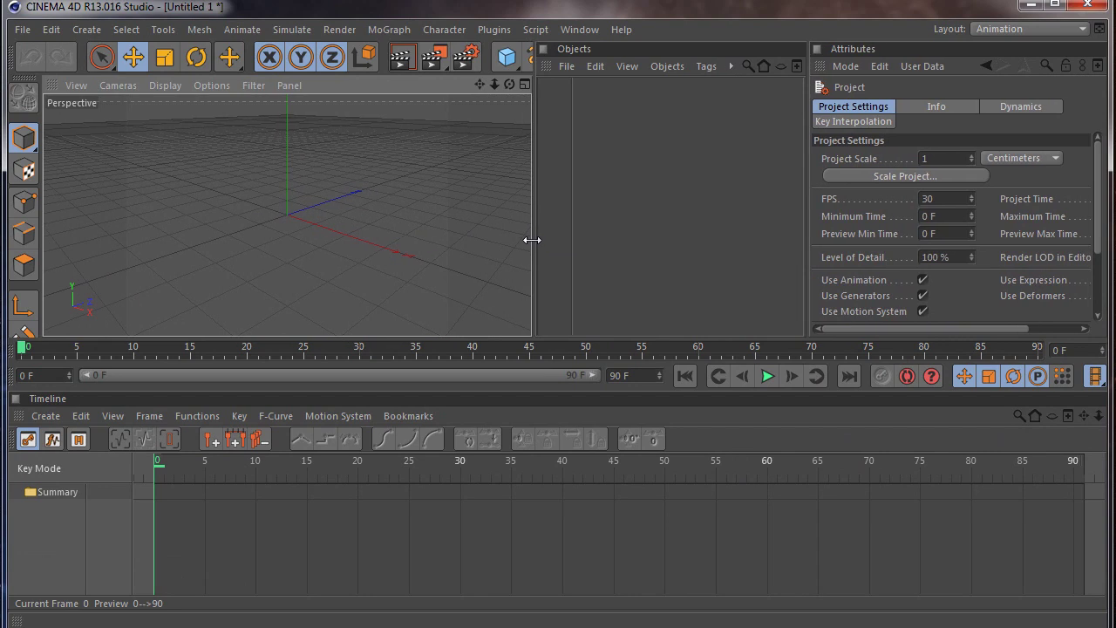
drag(710, 338, 731, 382)
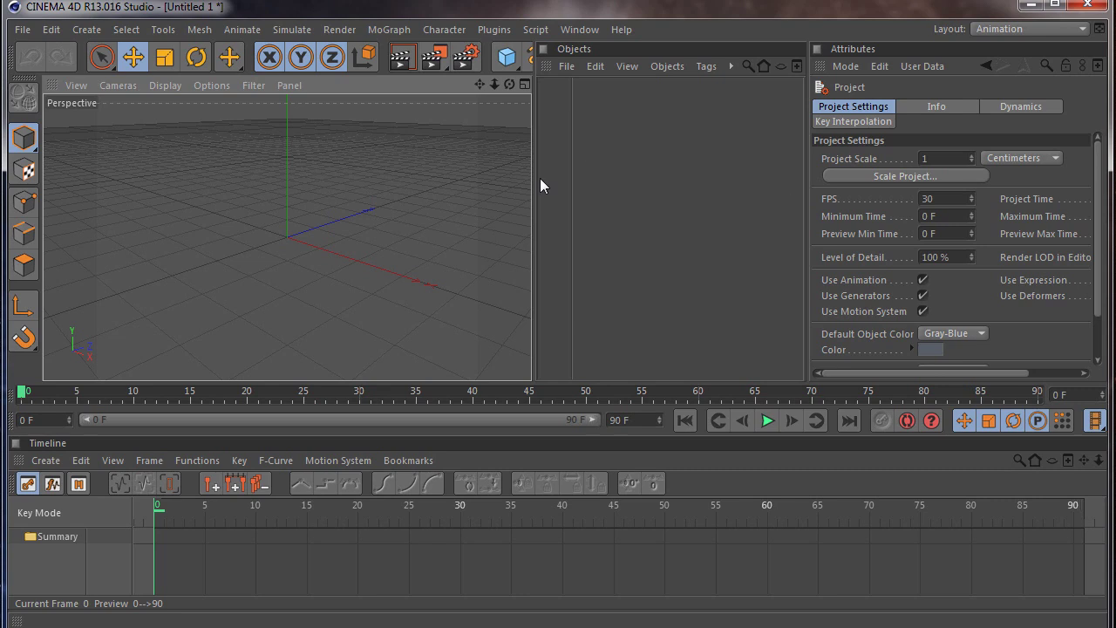
drag(535, 178, 701, 174)
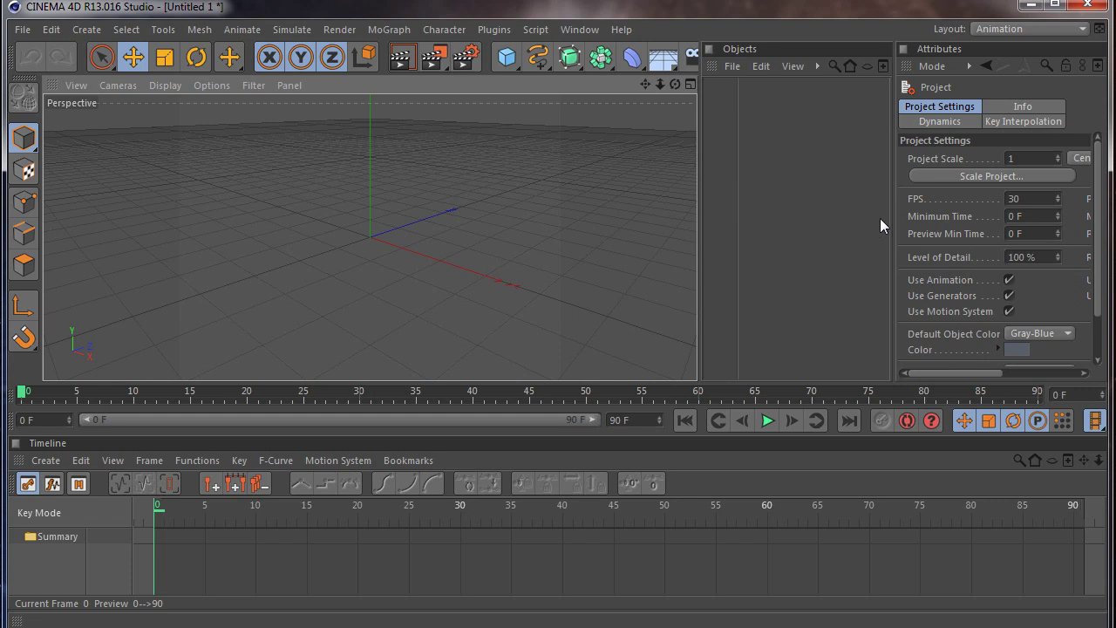
- Pick Dual Monitors (User) from the Layout dropdown
click(1001, 31)
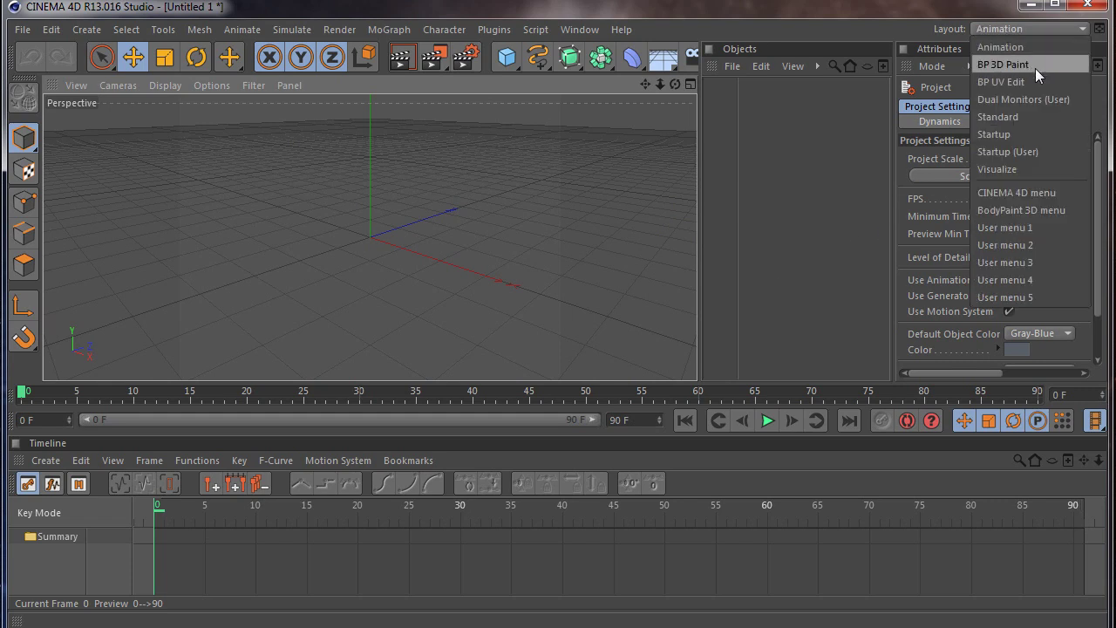
click(1006, 103)
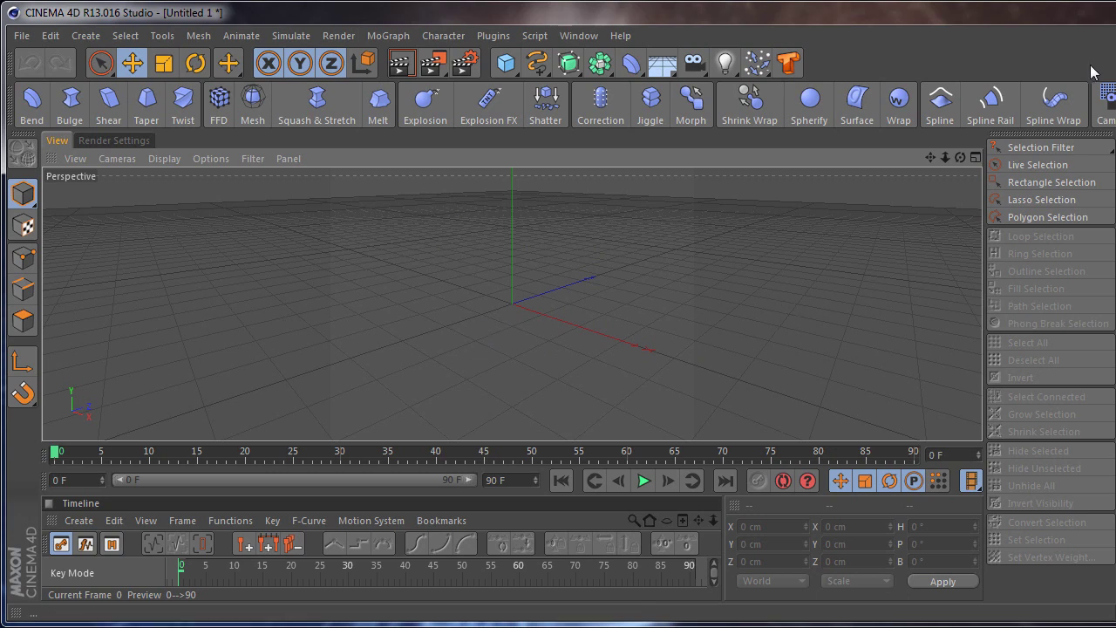
- Add a Twist deformer, then open and dismiss the full deformer popup twice
click(185, 103)
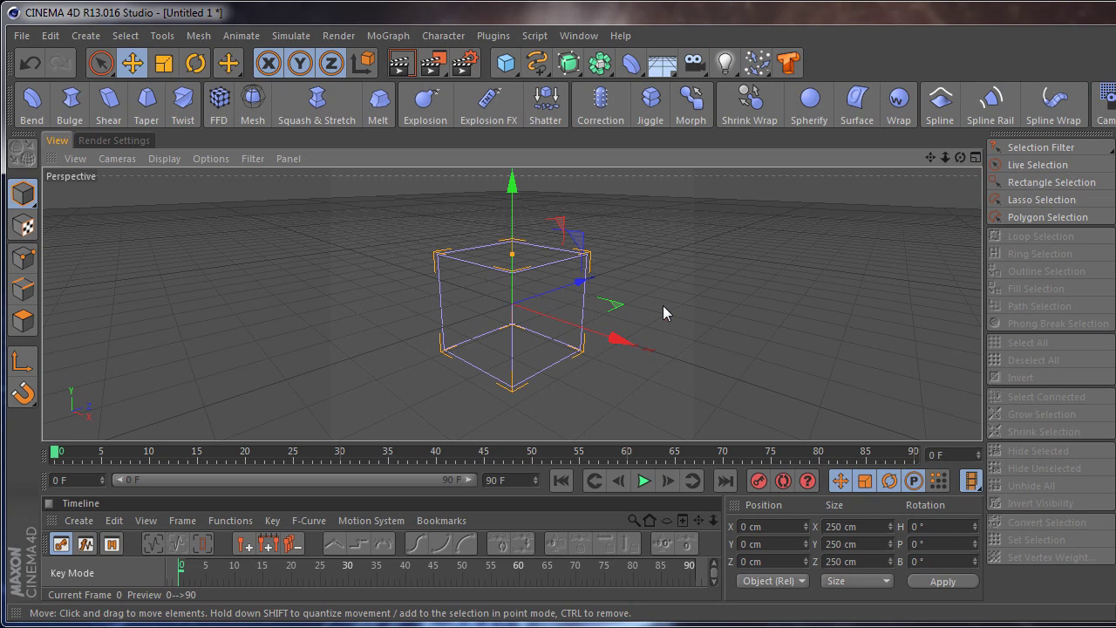
click(632, 65)
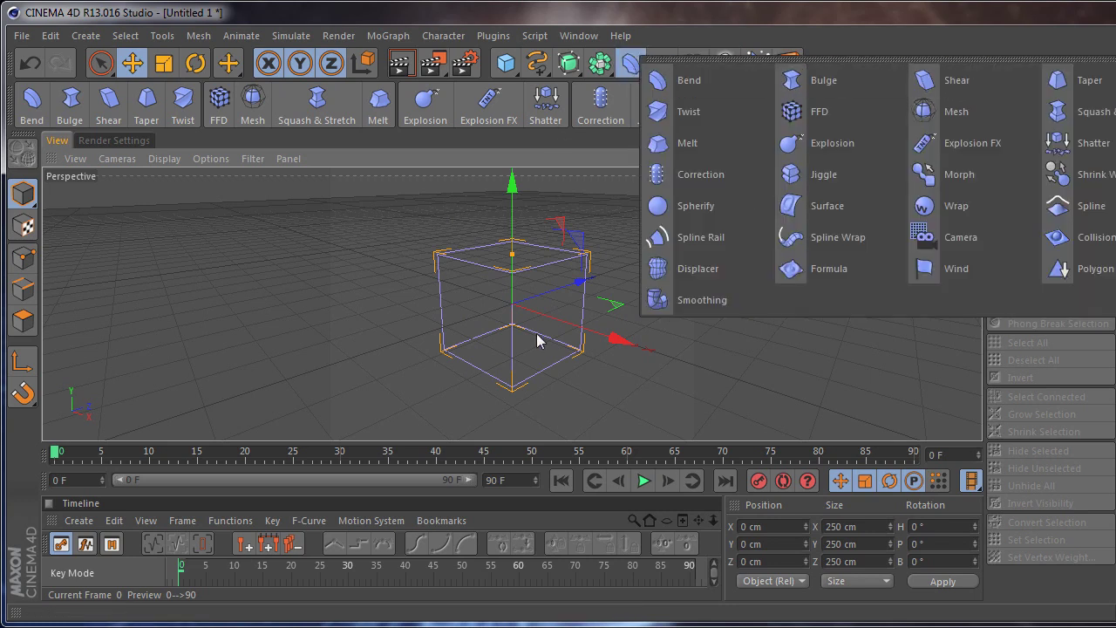
click(484, 219)
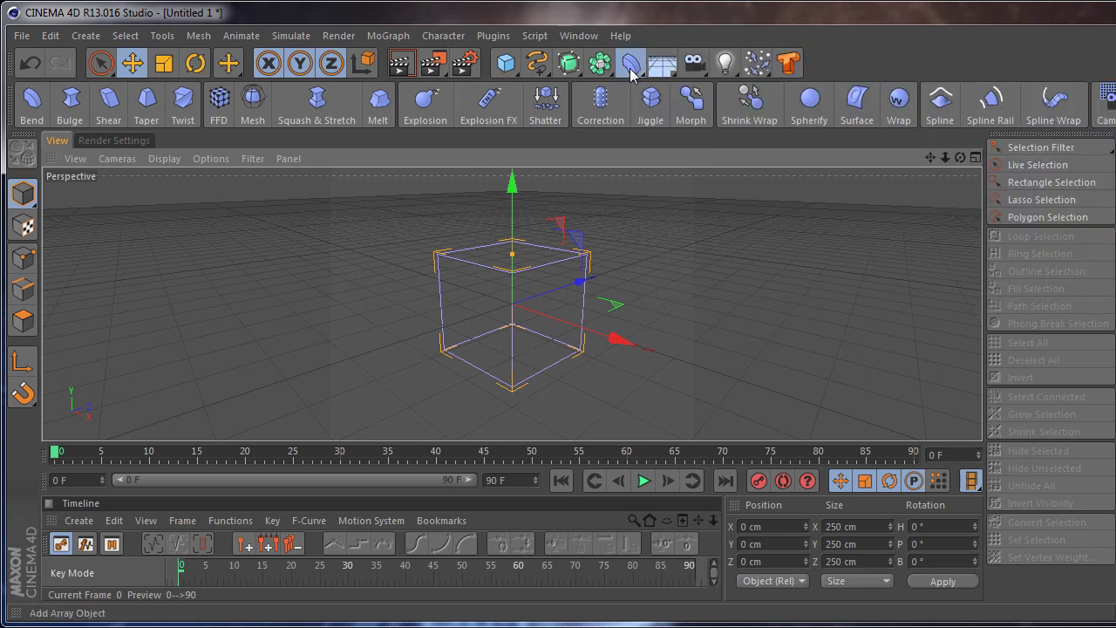
click(631, 73)
click(460, 216)
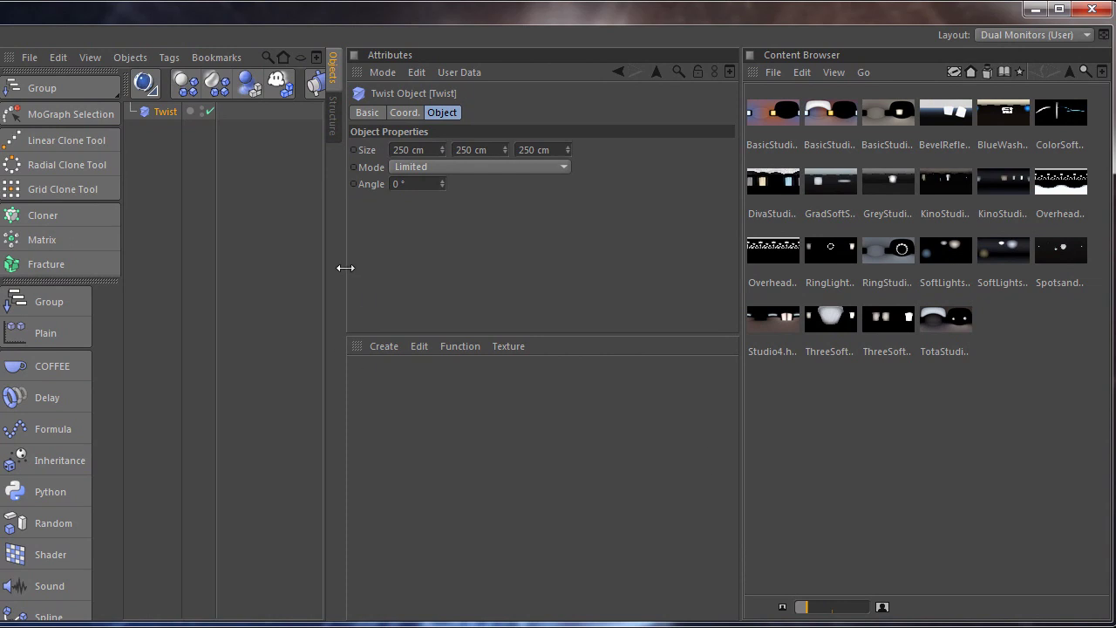
- Resize the Objects/Attributes divider and the name column, leaving the Attributes panel wider
drag(346, 269, 357, 277)
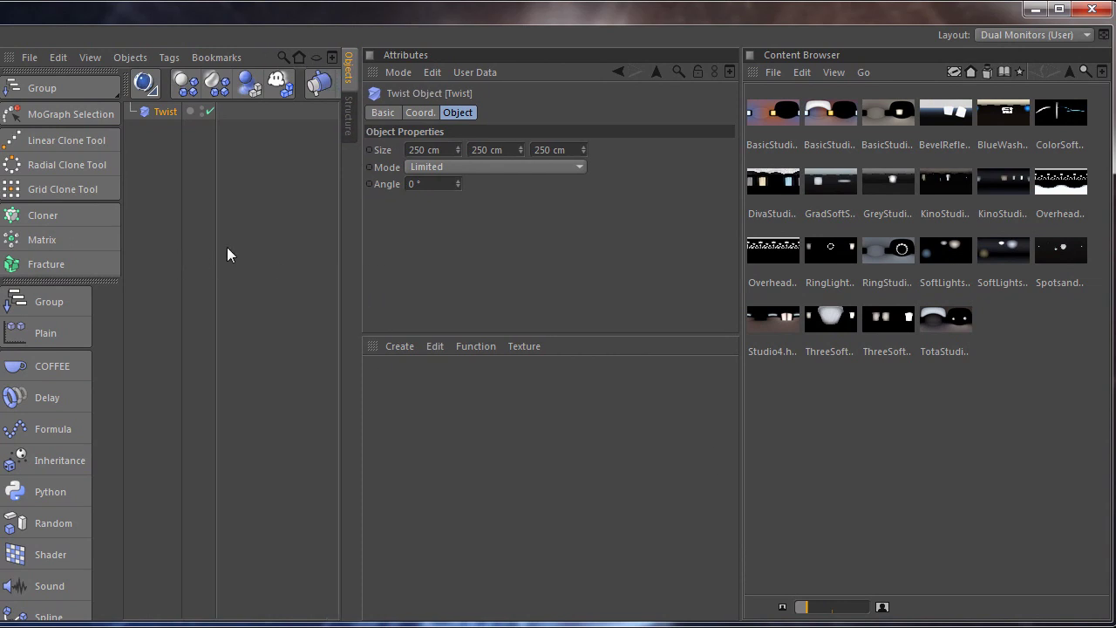
drag(215, 247, 261, 247)
drag(137, 103, 166, 148)
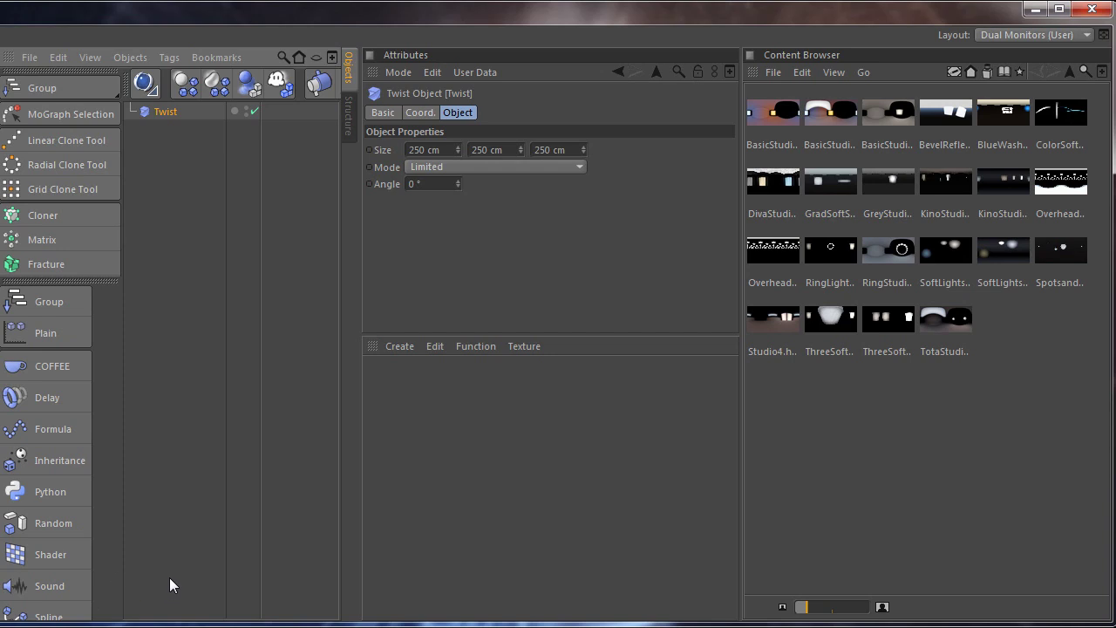
drag(359, 185, 486, 187)
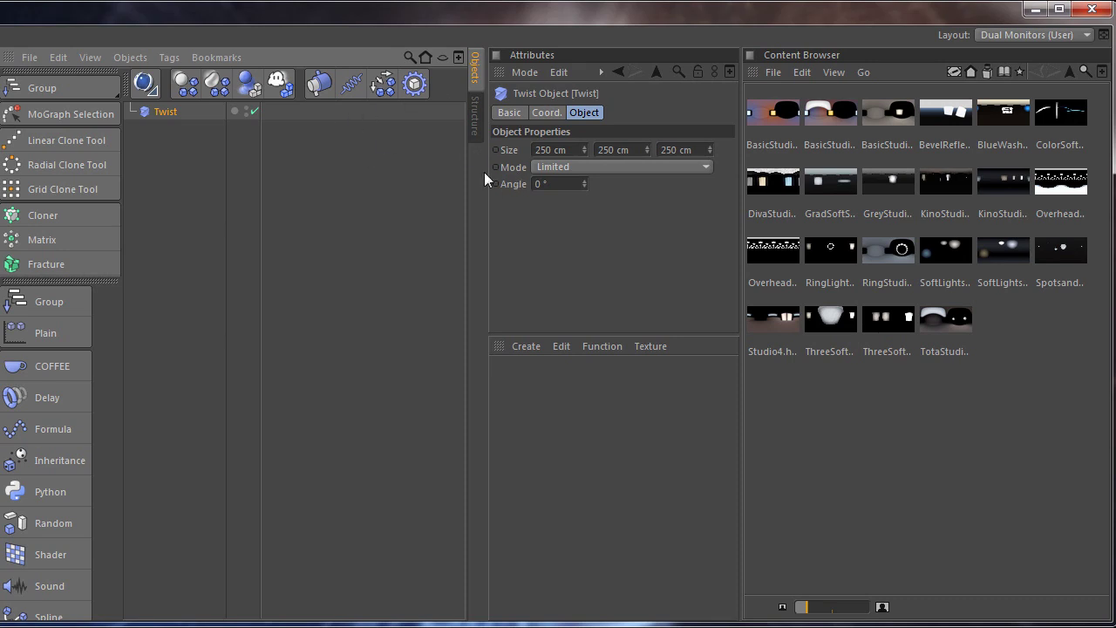
drag(486, 164, 367, 198)
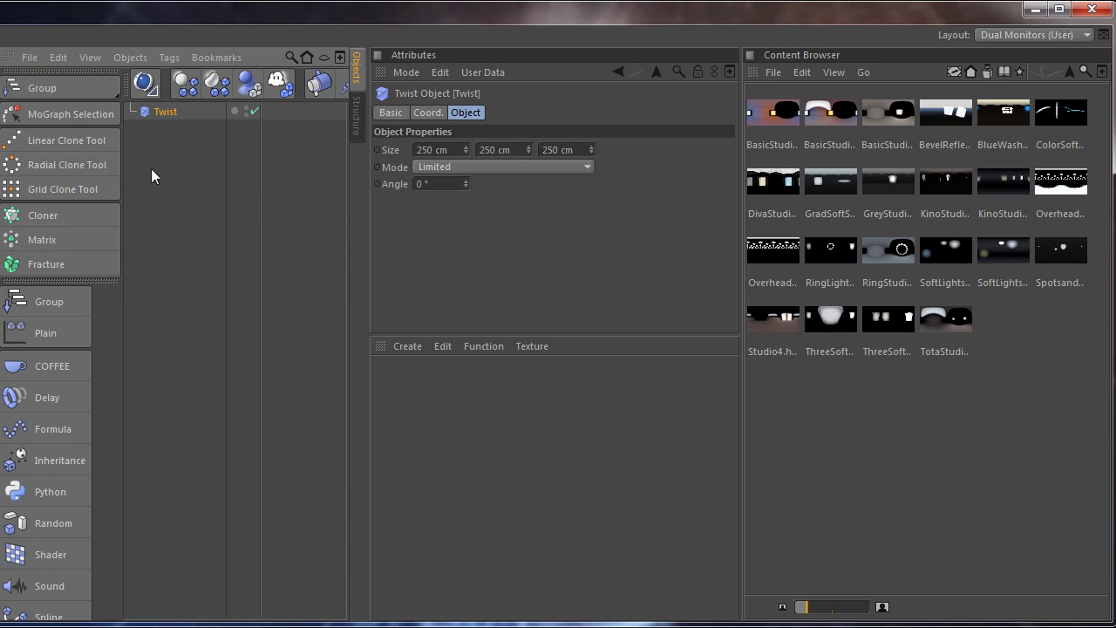
- Deselect Twist, then open and close the example scripts list without running one
click(181, 232)
click(155, 90)
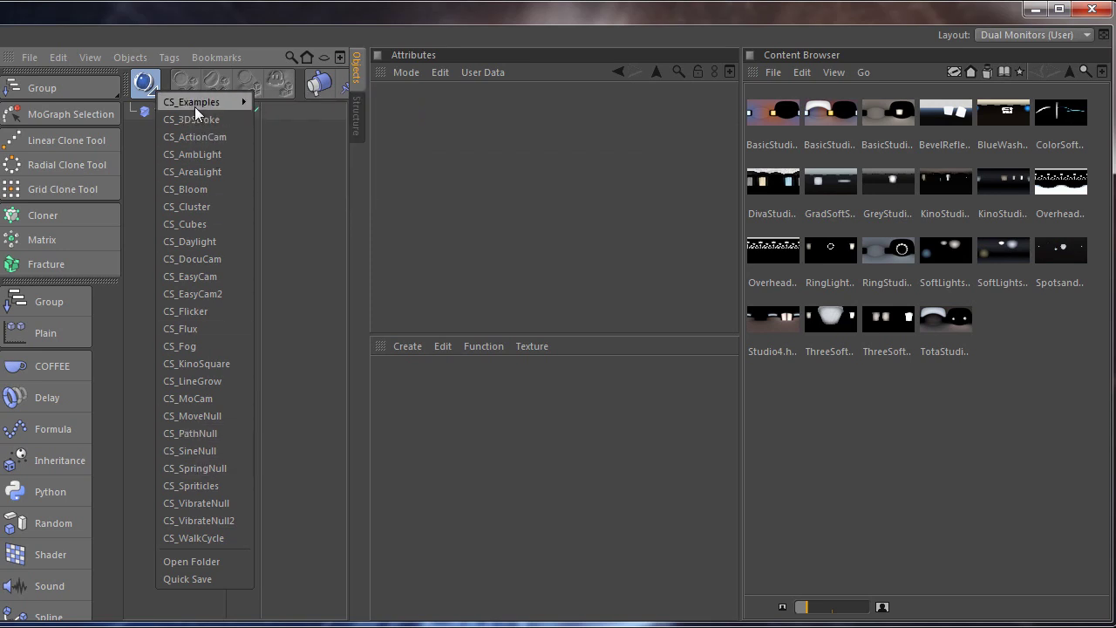
click(140, 216)
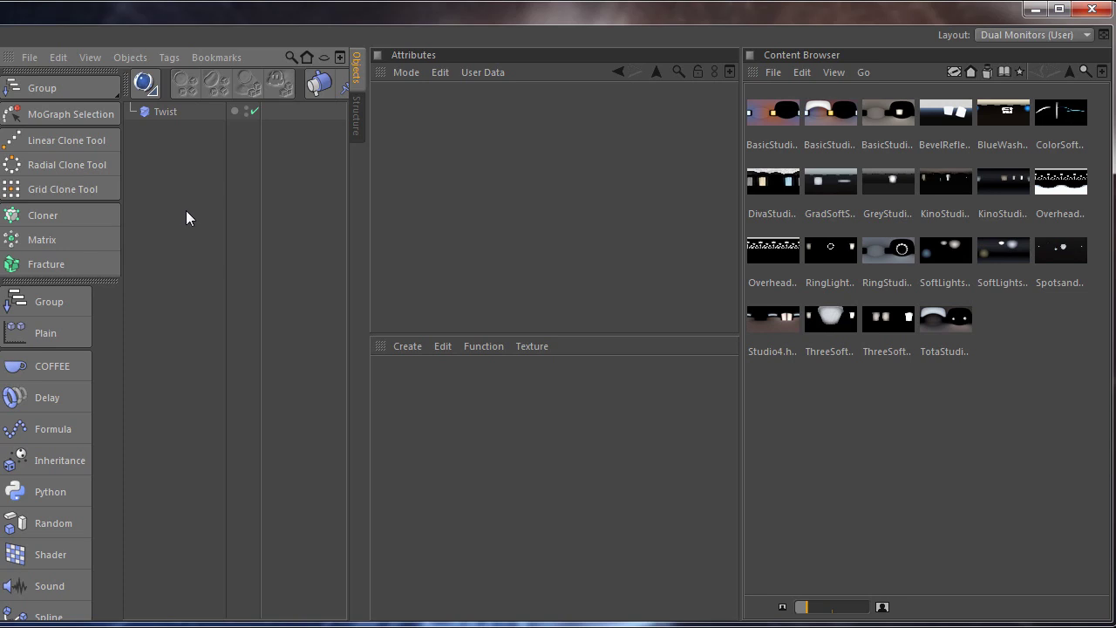
- Add a Cloner above Twist and lower the Attributes/Material divider to show all Cloner fields
click(164, 111)
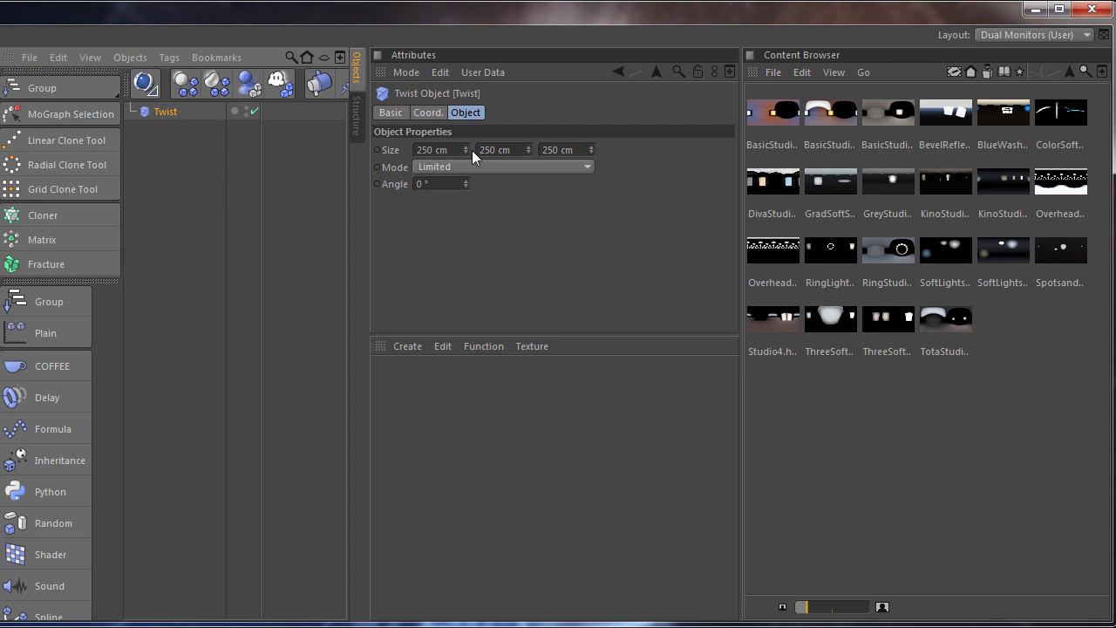
click(35, 215)
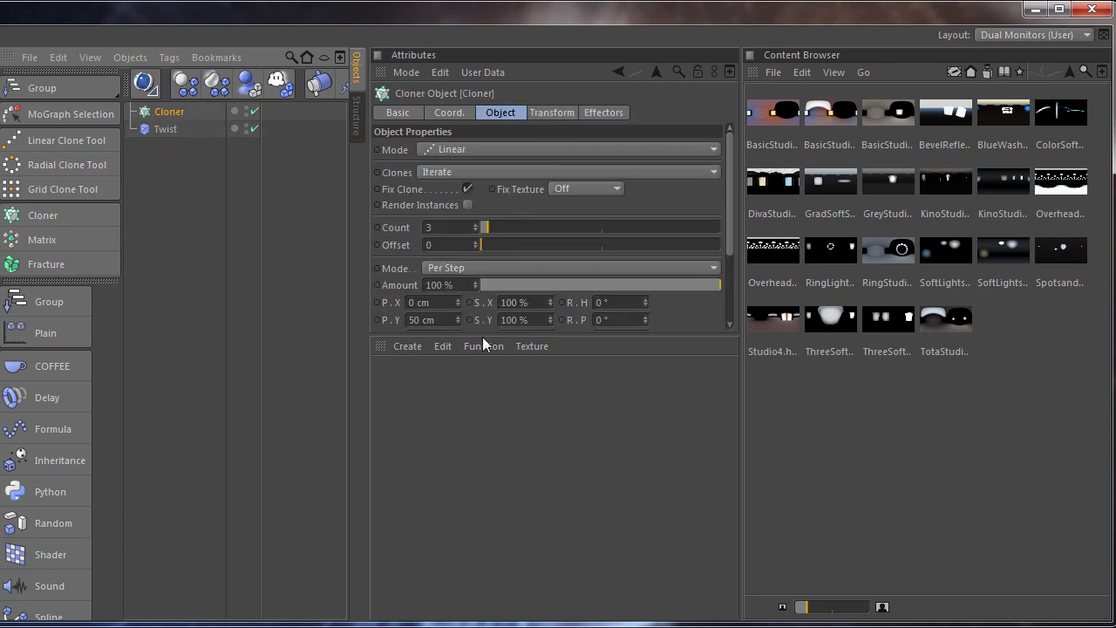
drag(479, 335, 479, 453)
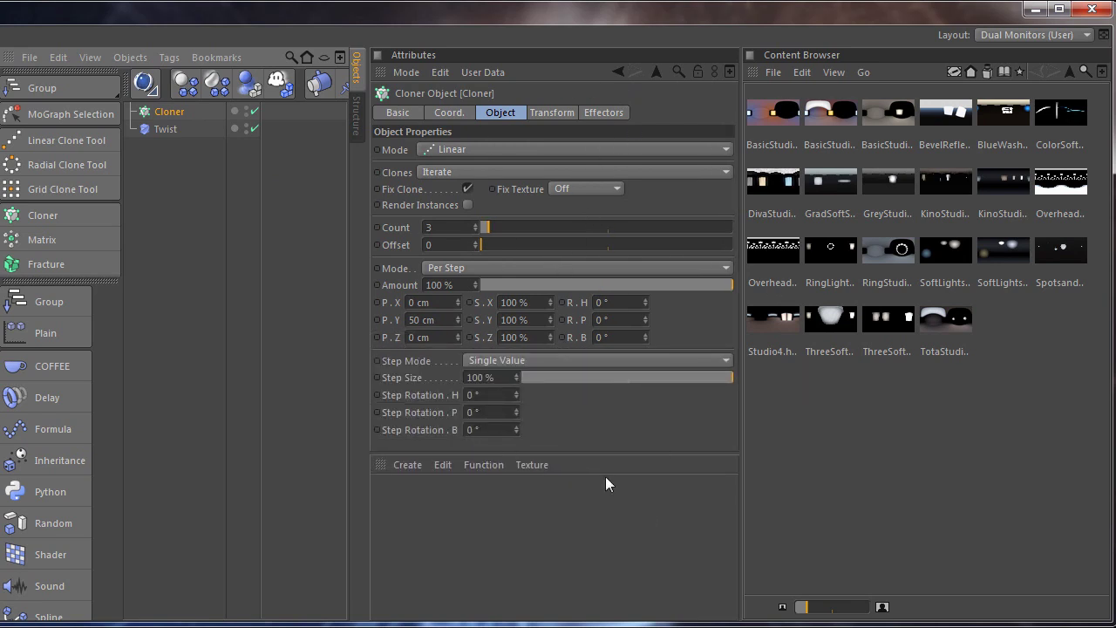
drag(596, 455, 616, 316)
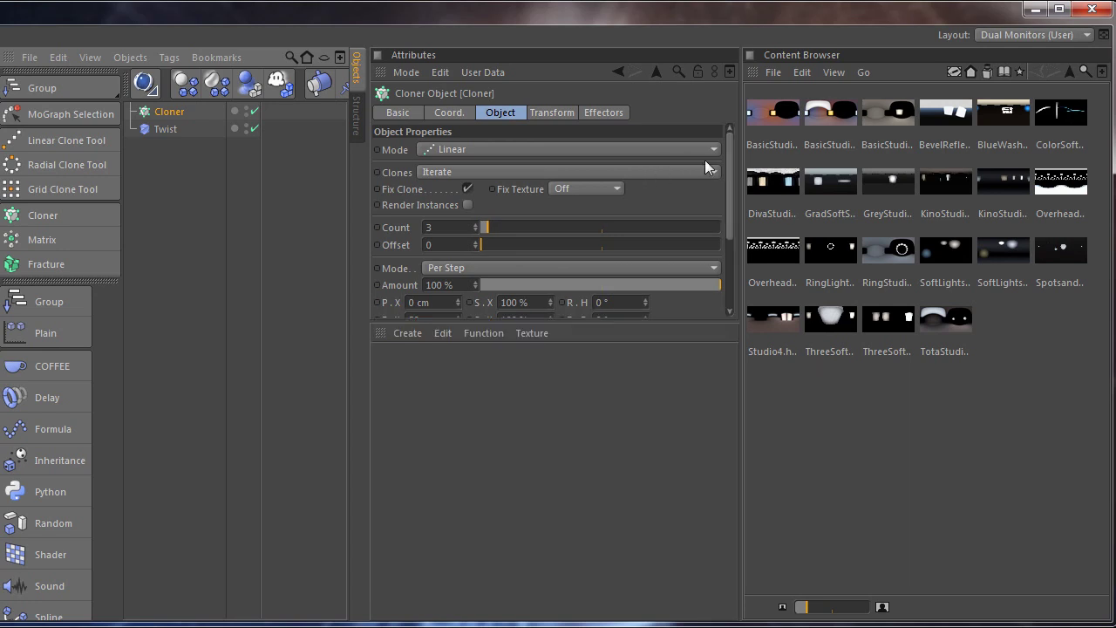
drag(729, 166, 729, 111)
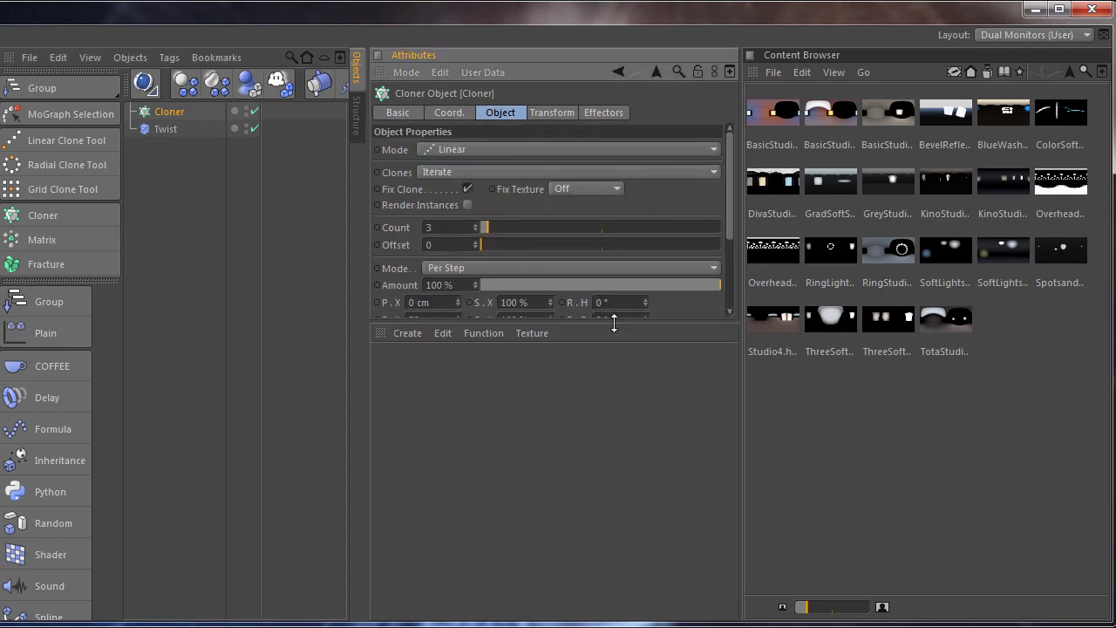
drag(613, 324, 620, 448)
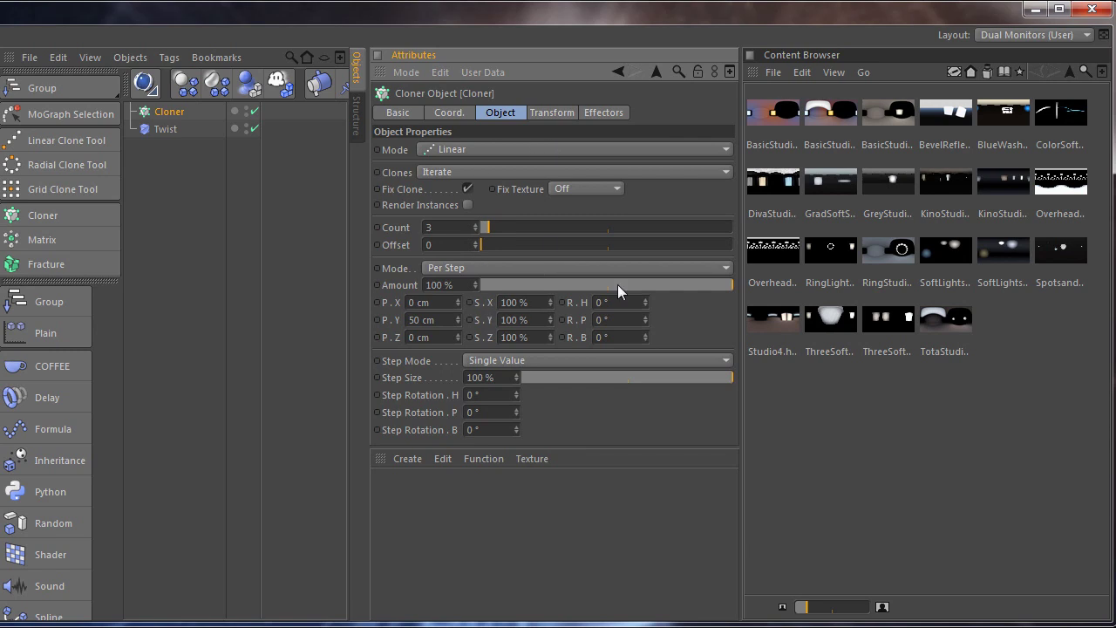
- Create the default material Mat and drag its divider up to enlarge the material area
double_click(424, 519)
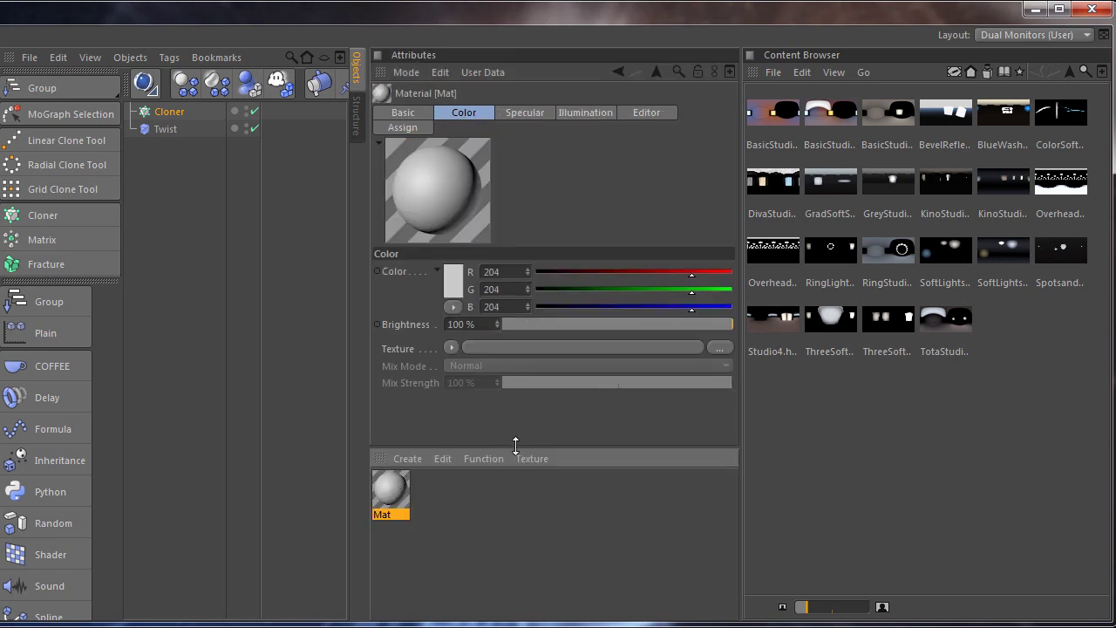
drag(516, 444, 515, 407)
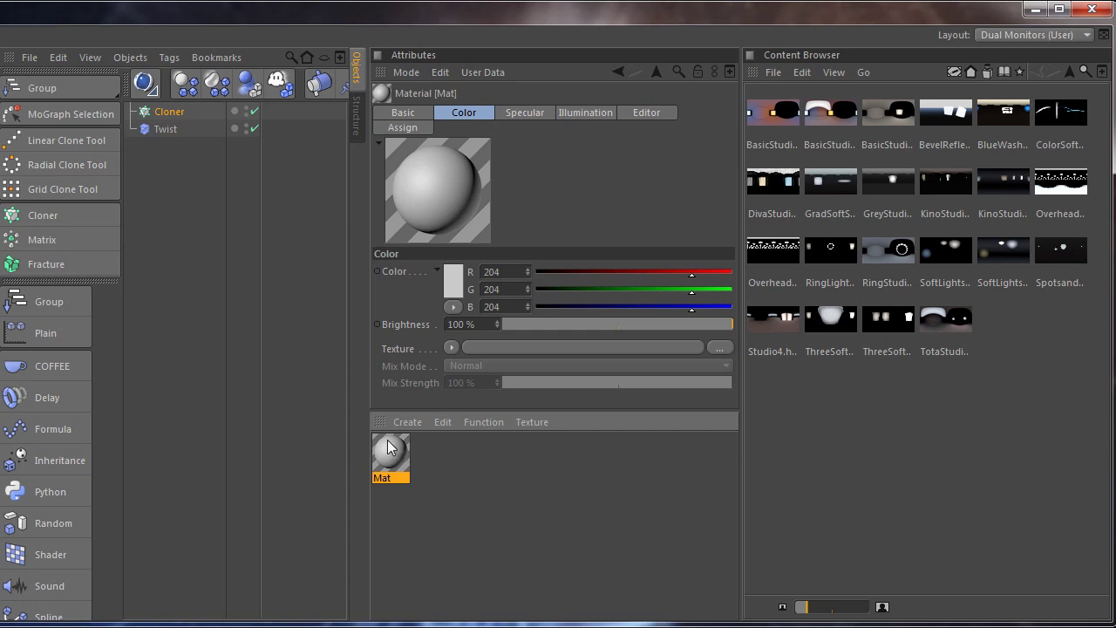
click(842, 445)
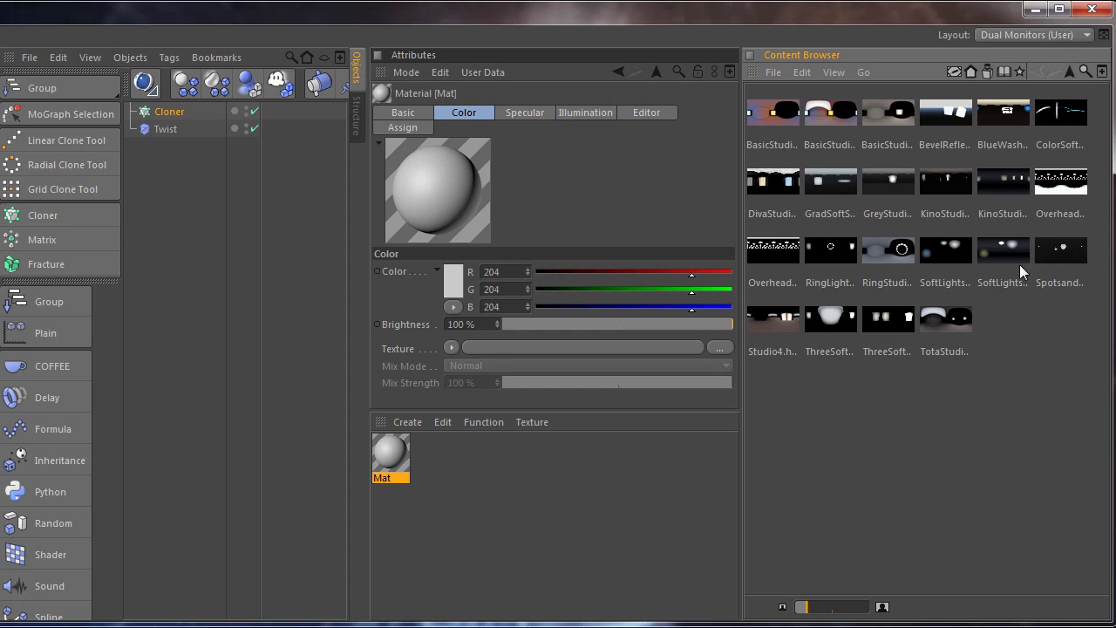
- Add an HDR Studio Rig from the Content Browser's parent preset folder
drag(979, 443, 772, 139)
click(886, 421)
click(1071, 71)
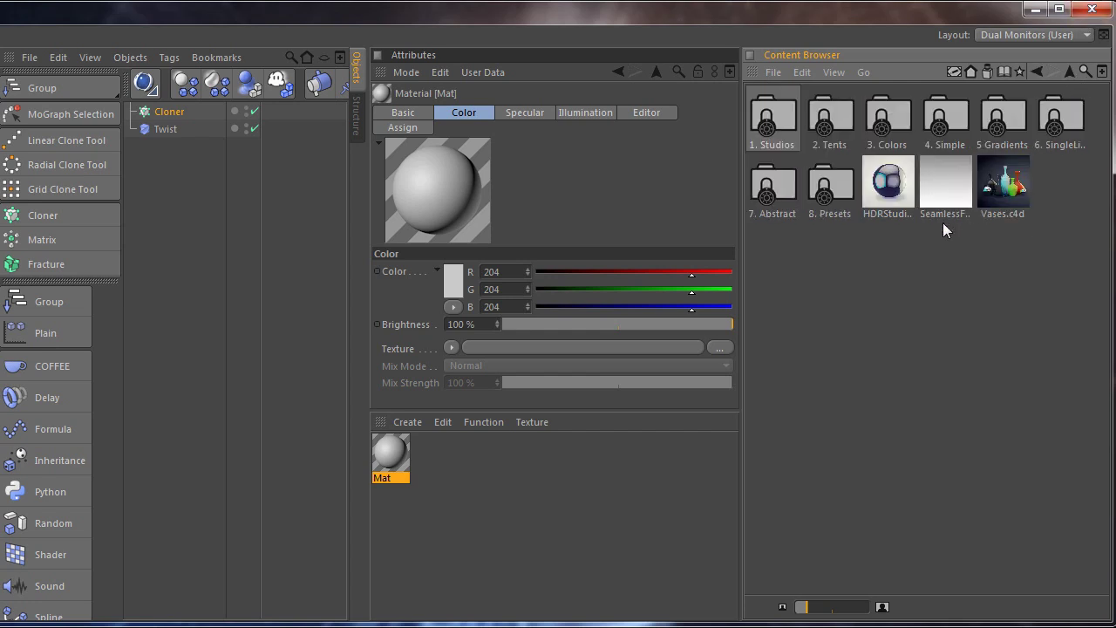
double_click(888, 185)
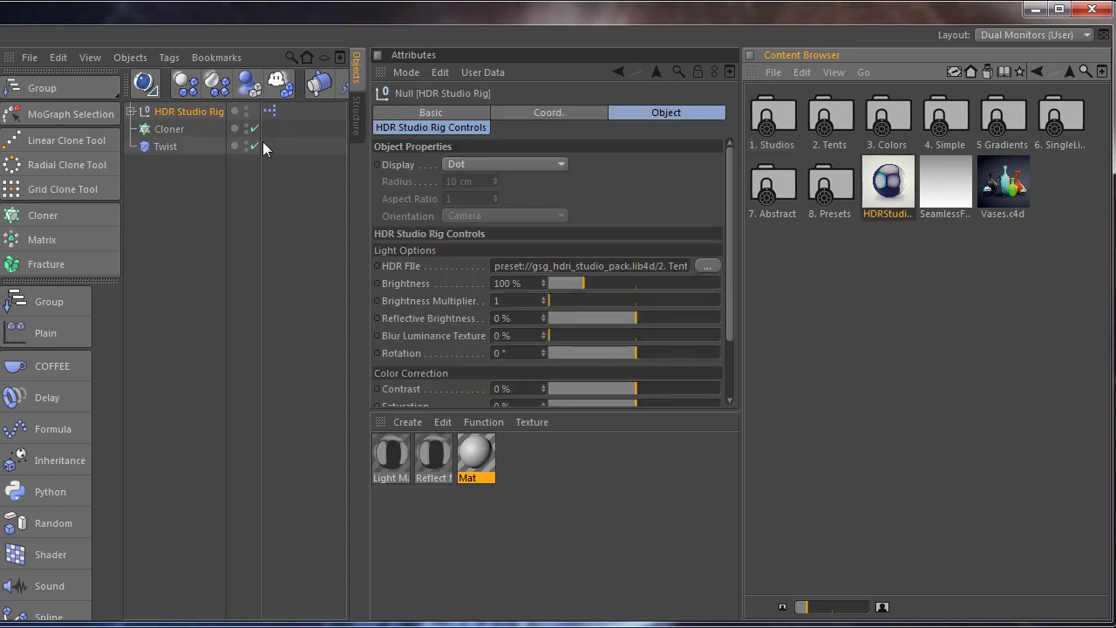
- Load Pattern2.hdr from the 2. Tents presets into the rig's HDR File field
double_click(833, 121)
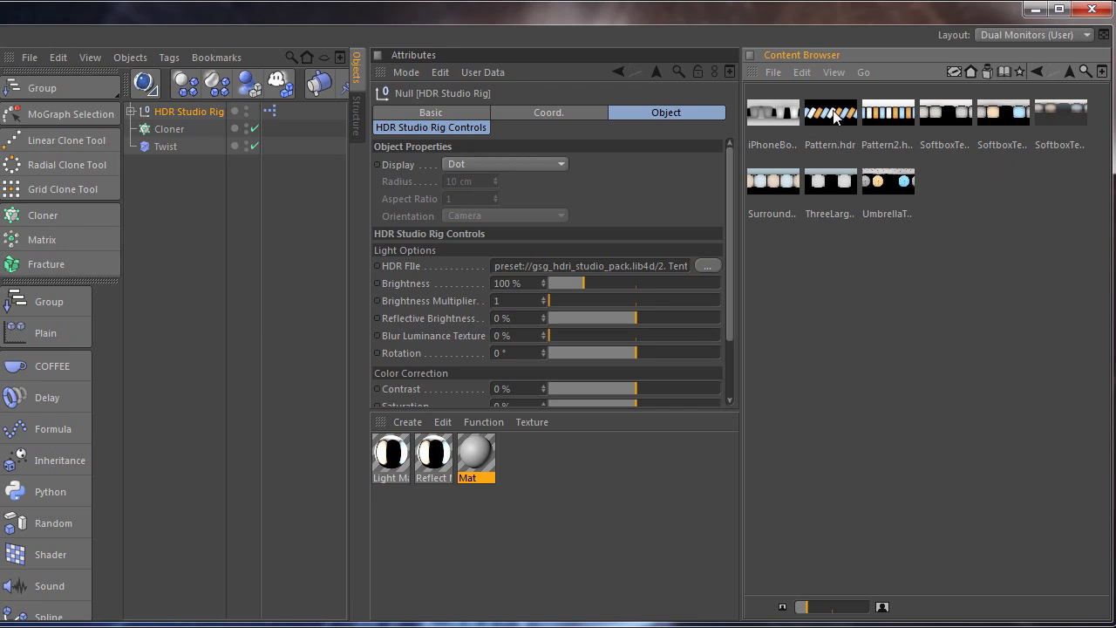
click(838, 119)
click(891, 116)
drag(886, 117, 597, 272)
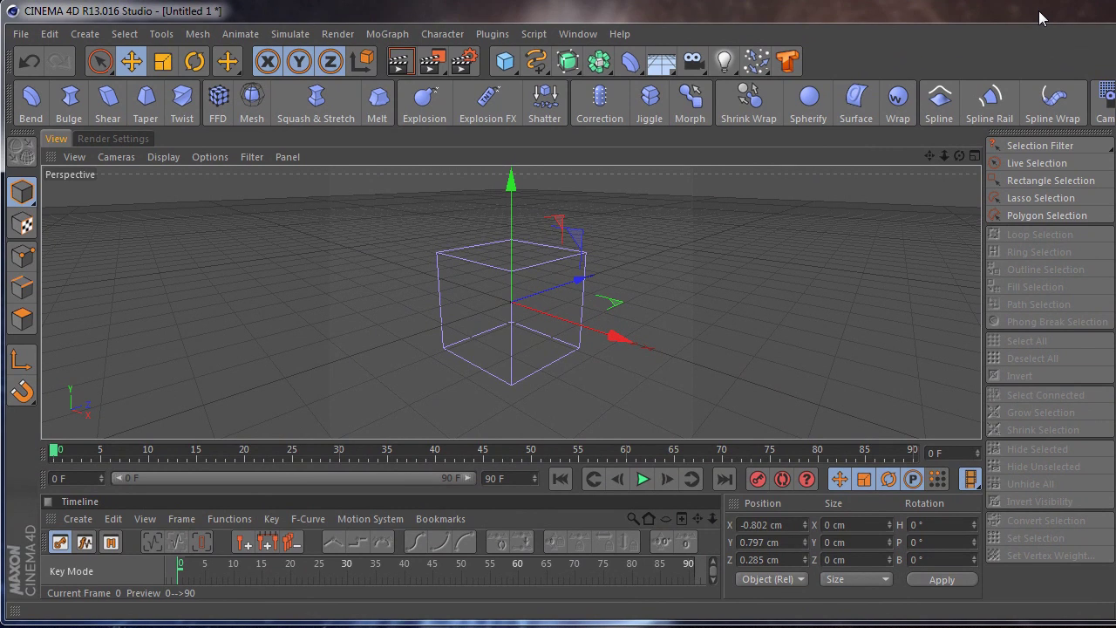
- Deselect everything and toggle the viewport to four views and back to single Perspective
click(408, 279)
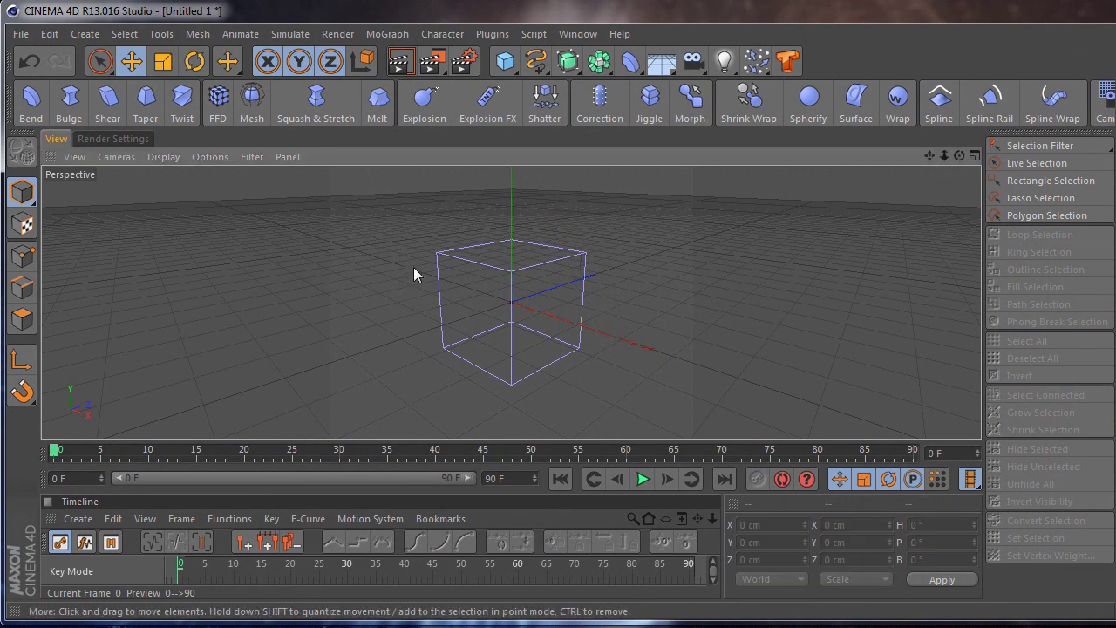
middle_click(412, 265)
middle_click(301, 239)
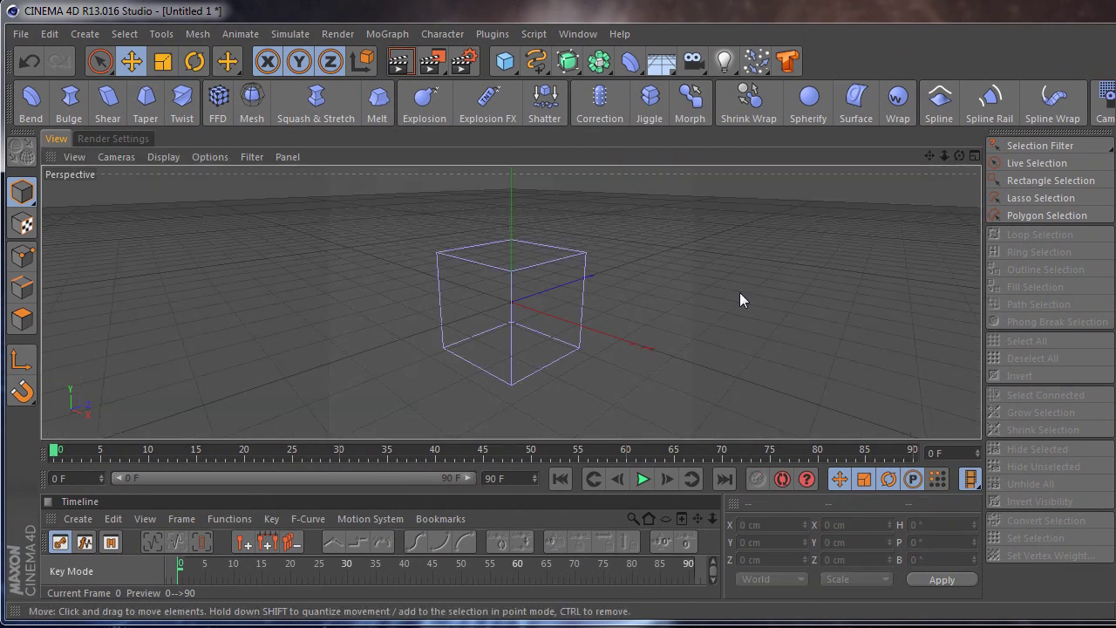